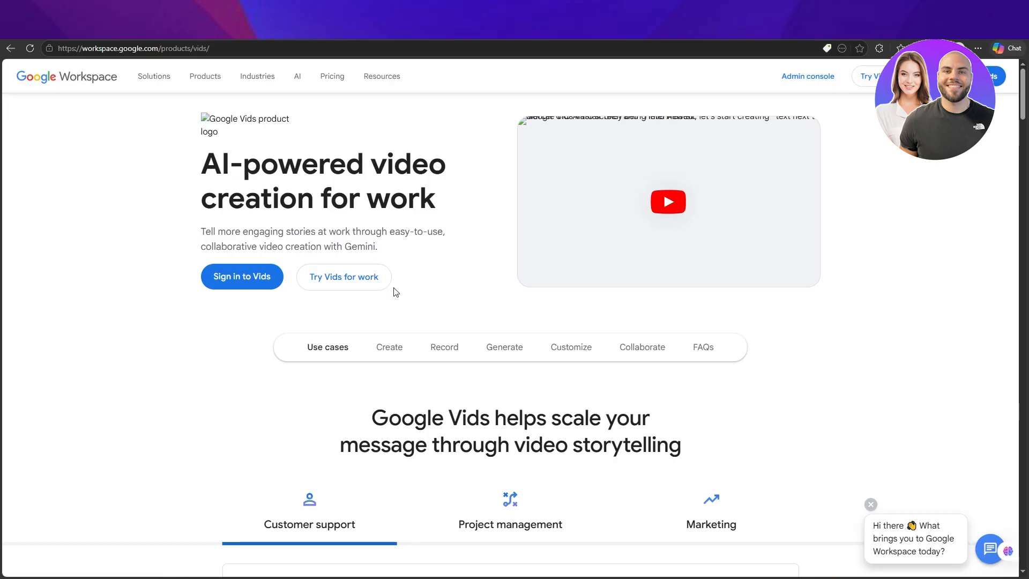
Step: Look over the Google Vids product page, including the customer support use case
scroll(396, 292, "down", 2)
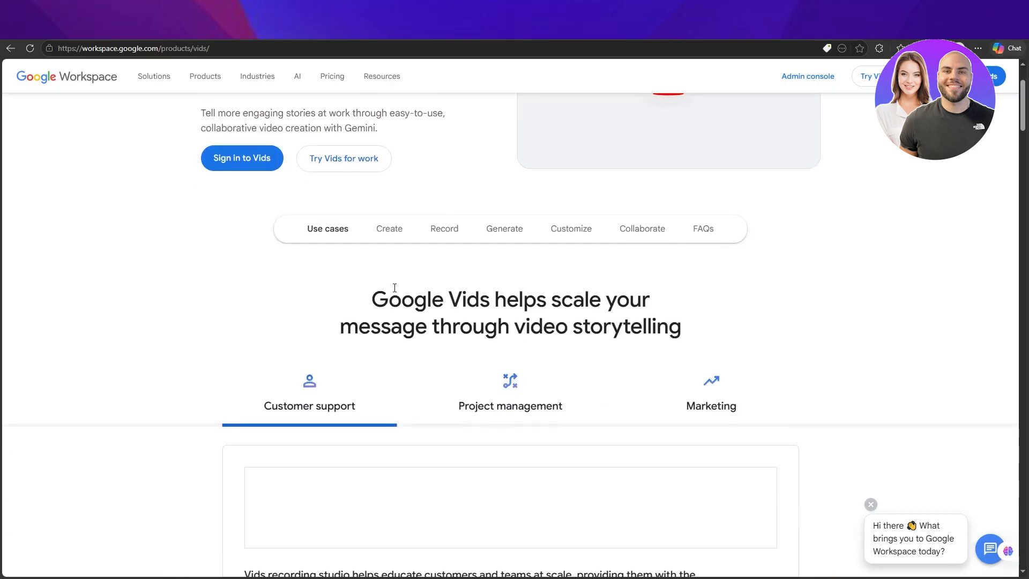
scroll(393, 291, "up", 2)
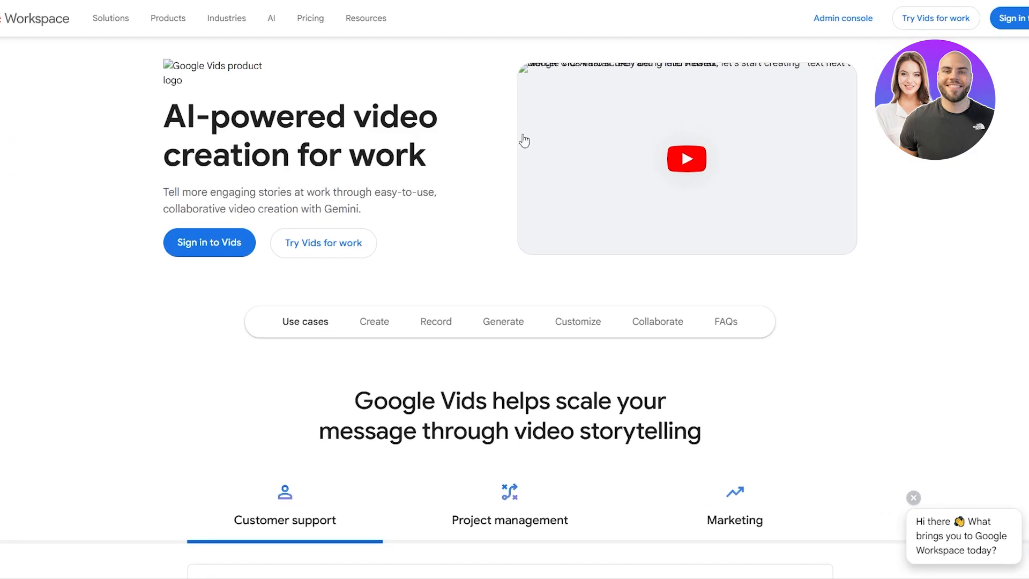
scroll(988, 199, "down", 1)
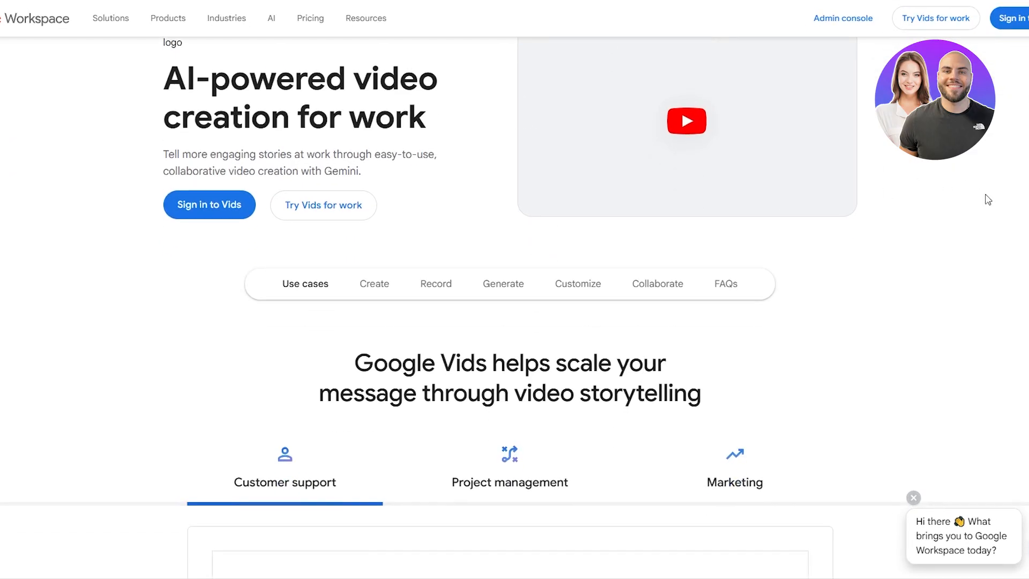
scroll(988, 199, "down", 2)
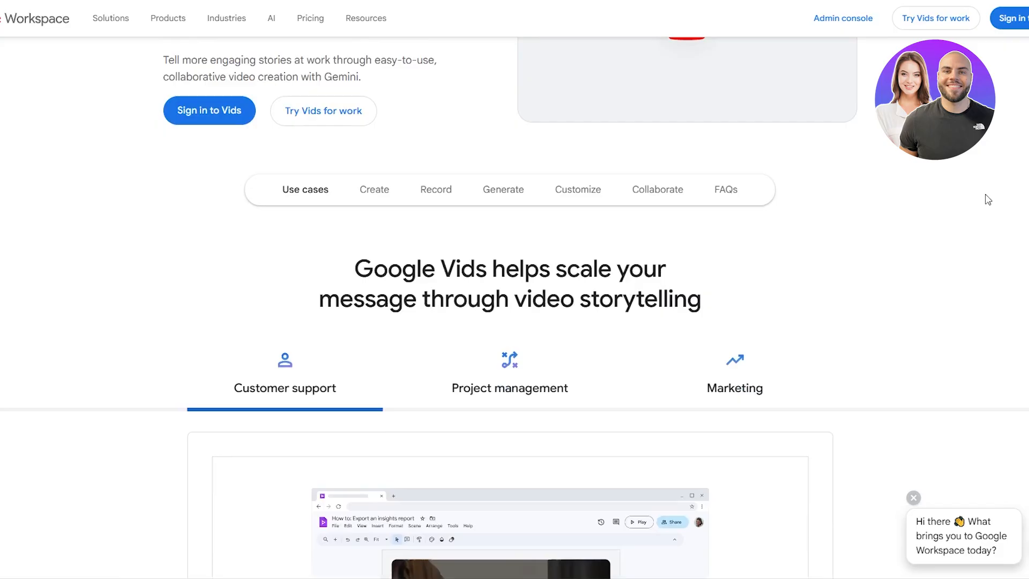
scroll(988, 200, "up", 3)
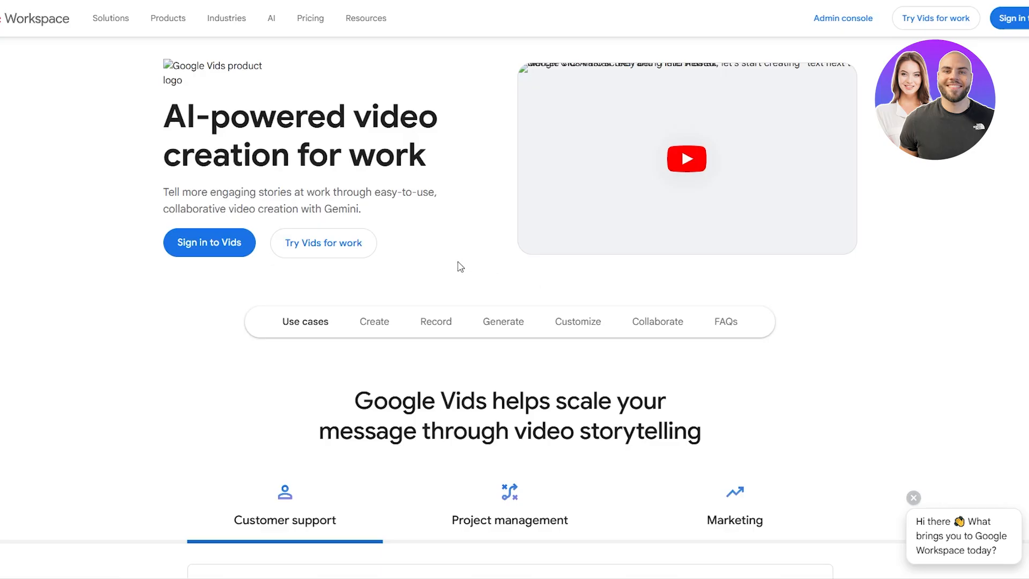
scroll(460, 267, "down", 10)
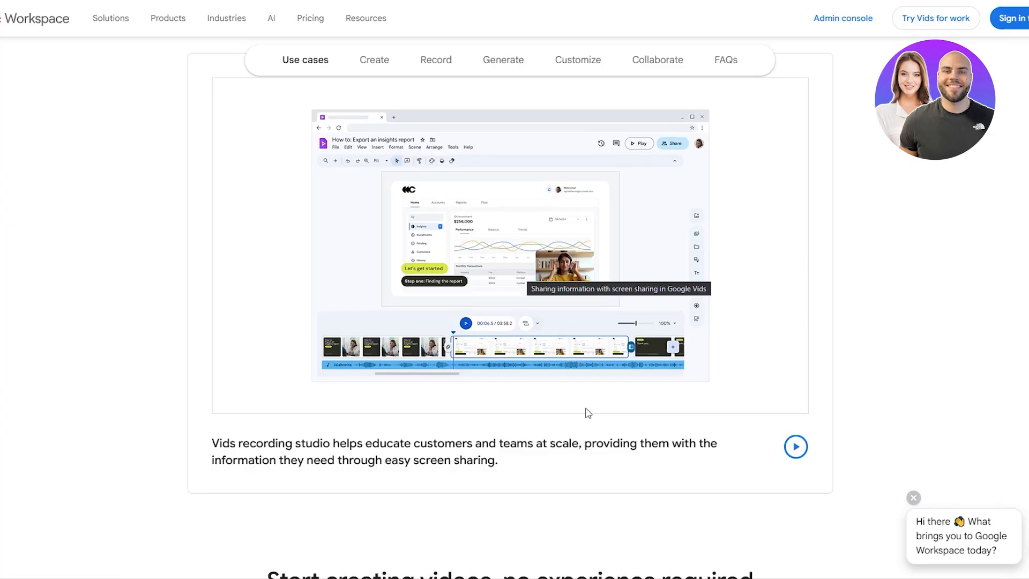
scroll(588, 412, "up", 5)
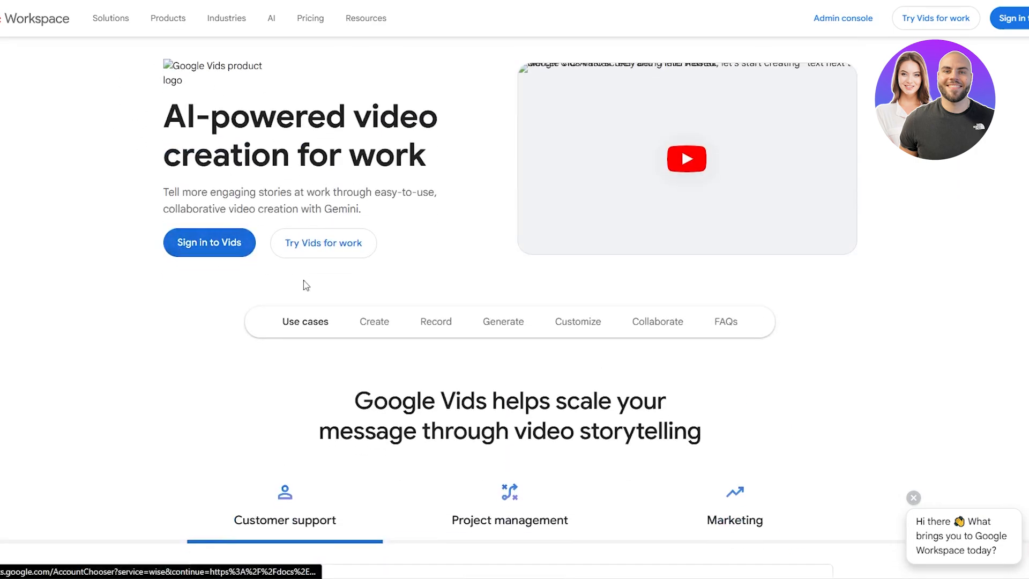
Step: Sign in to Vids from the product page and start a blank vid
left_click(217, 247)
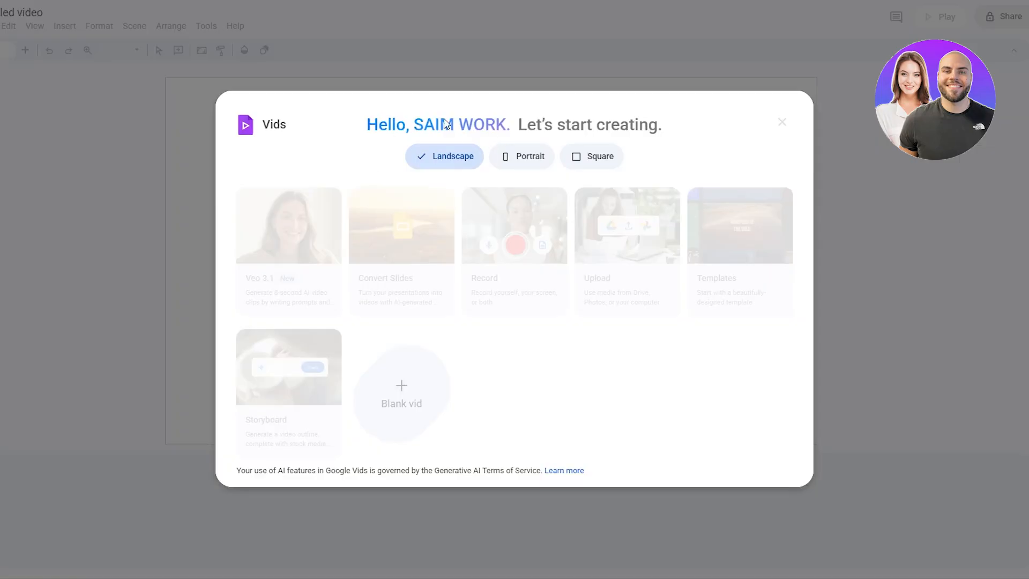
left_click(402, 387)
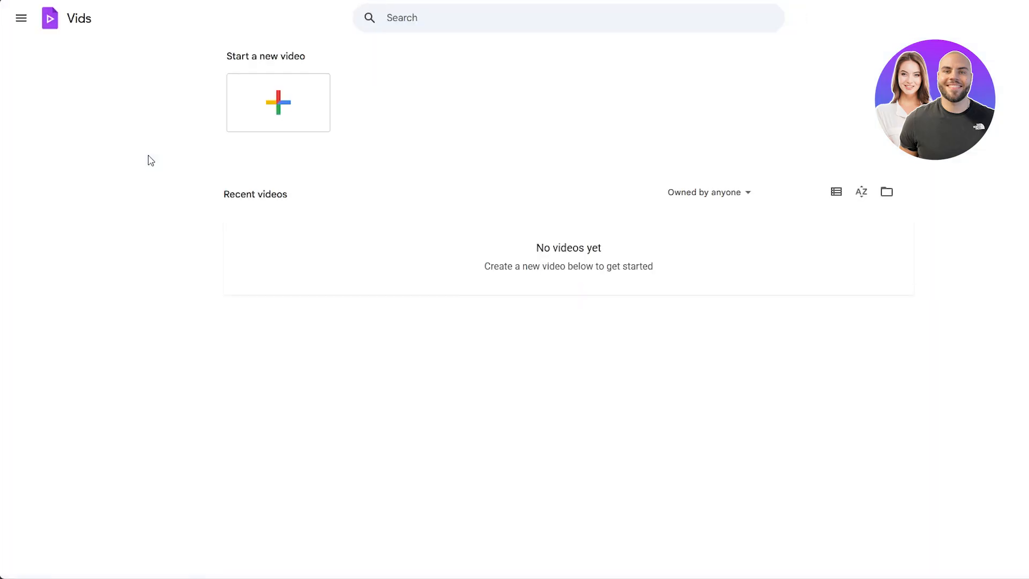
Step: Start a new video from the Vids home page in landscape orientation
left_click(278, 120)
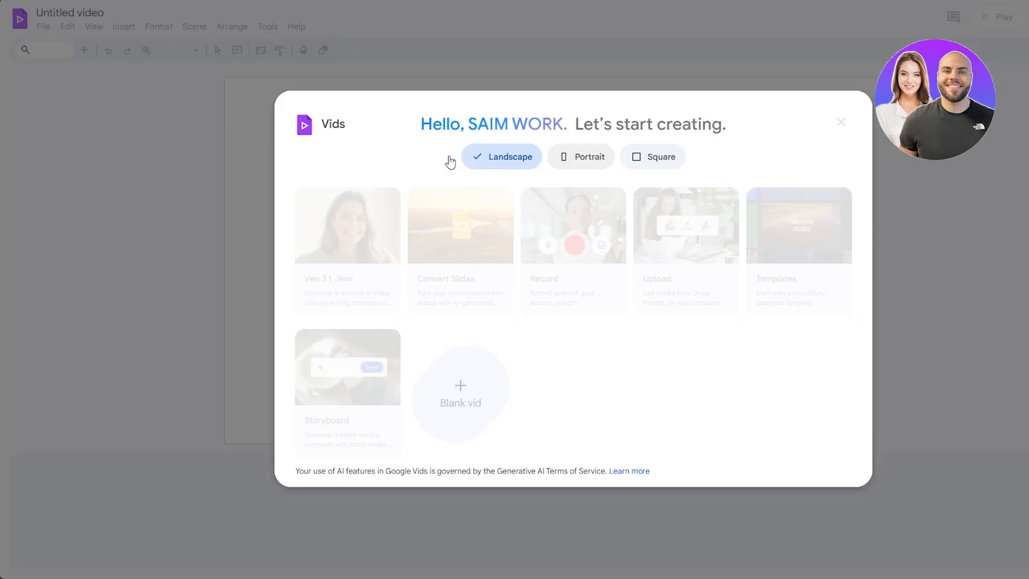
left_click(564, 160)
left_click(496, 157)
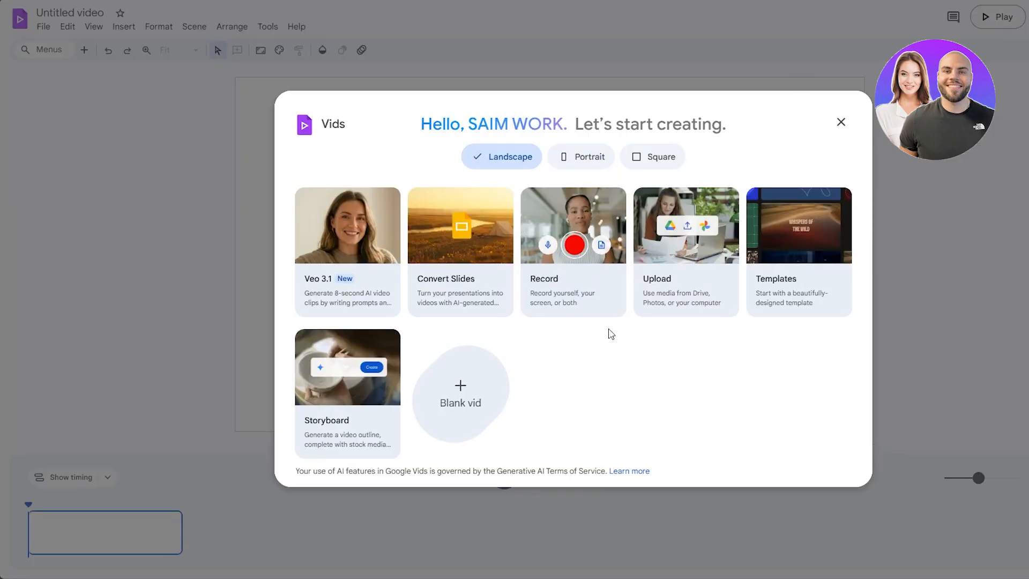
Step: Start the video from the "Day in the life" private chef template and close the style options
left_click(795, 257)
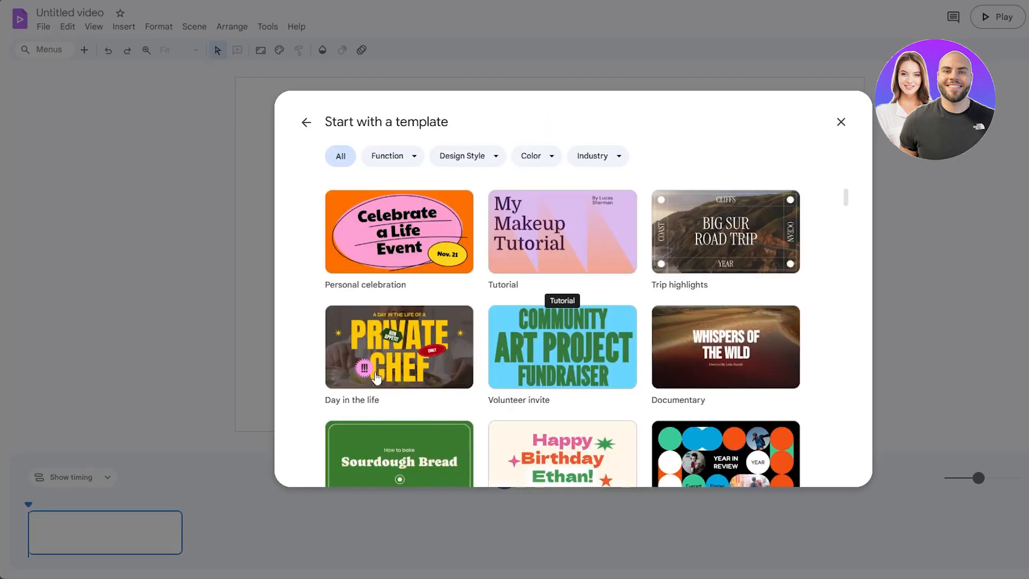
left_click(377, 379)
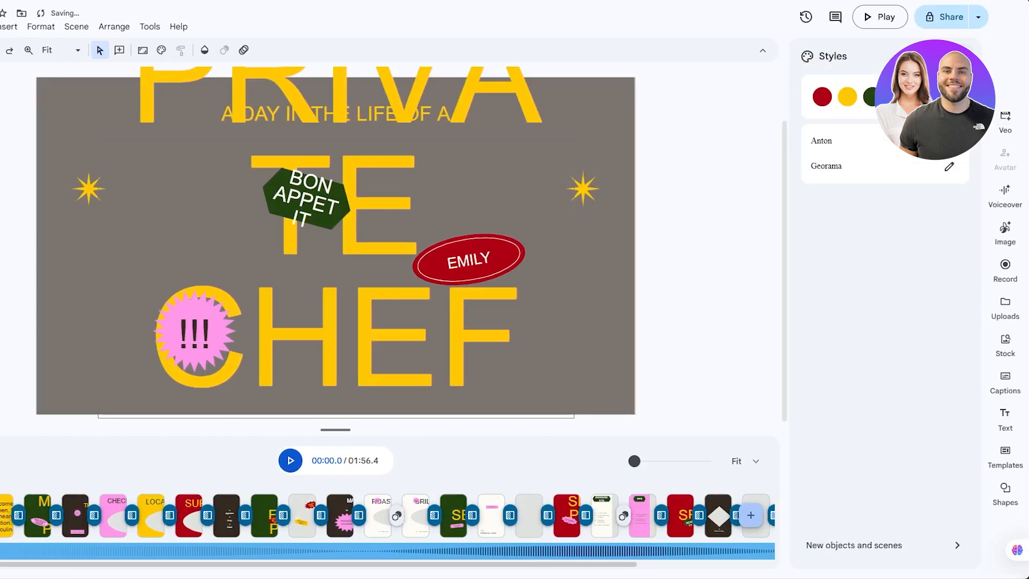
left_click(967, 55)
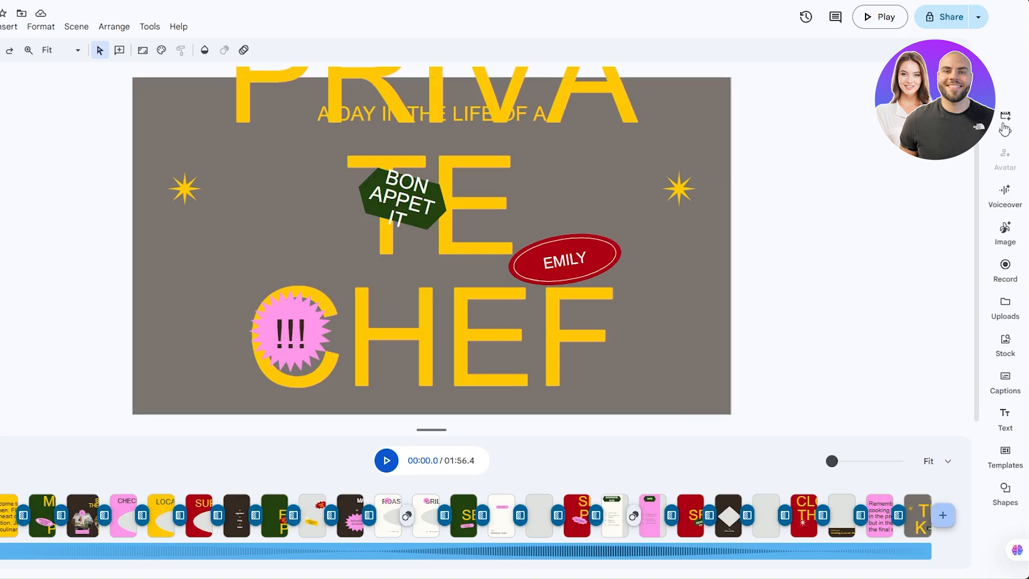
Step: Write an AI voiceover script for scene 1 that begins "In this video, ill be telling" and ends "about my life"
left_click(1008, 194)
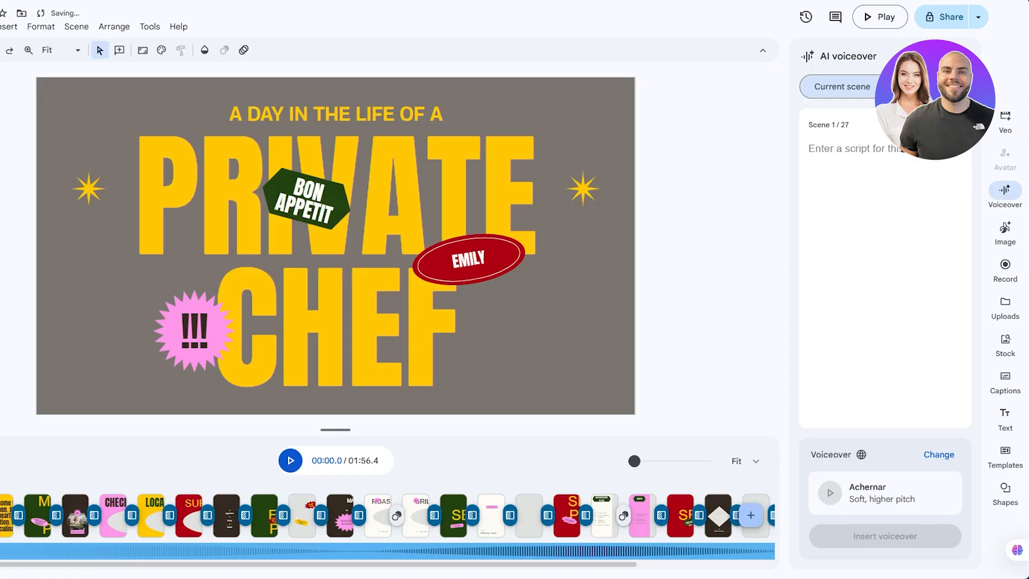
left_click(882, 156)
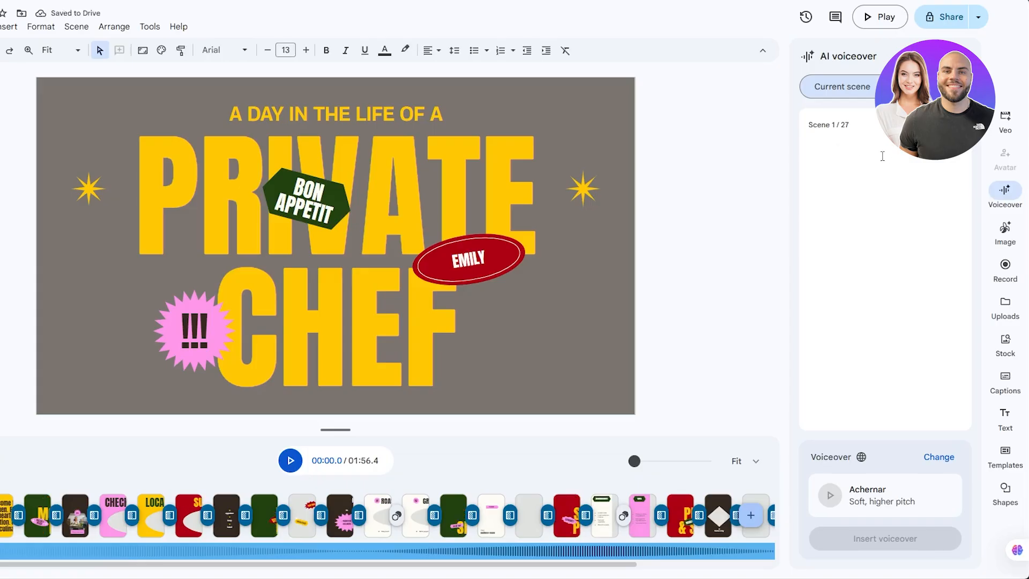
left_click(928, 86)
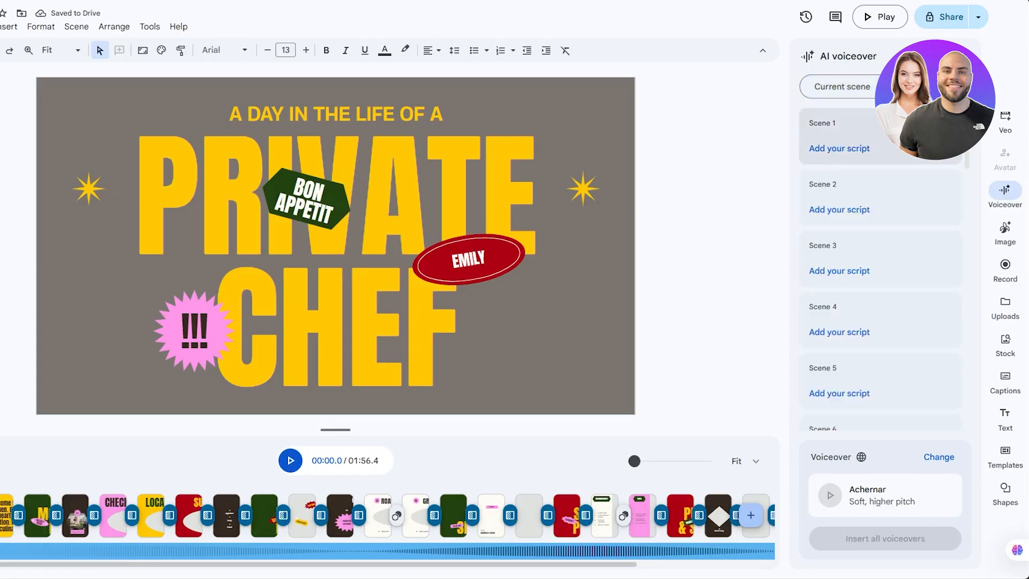
left_click(852, 89)
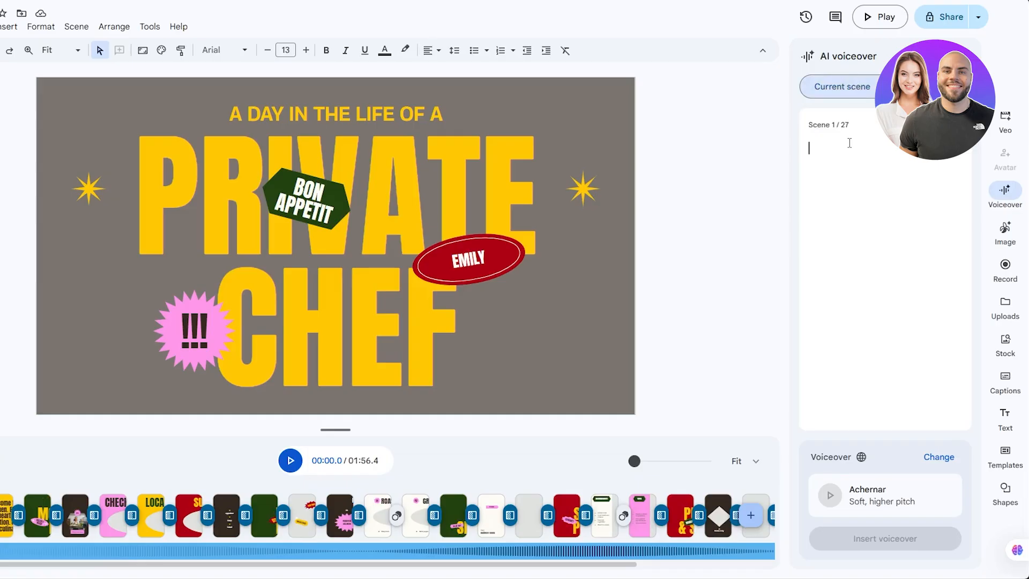
type("In thi")
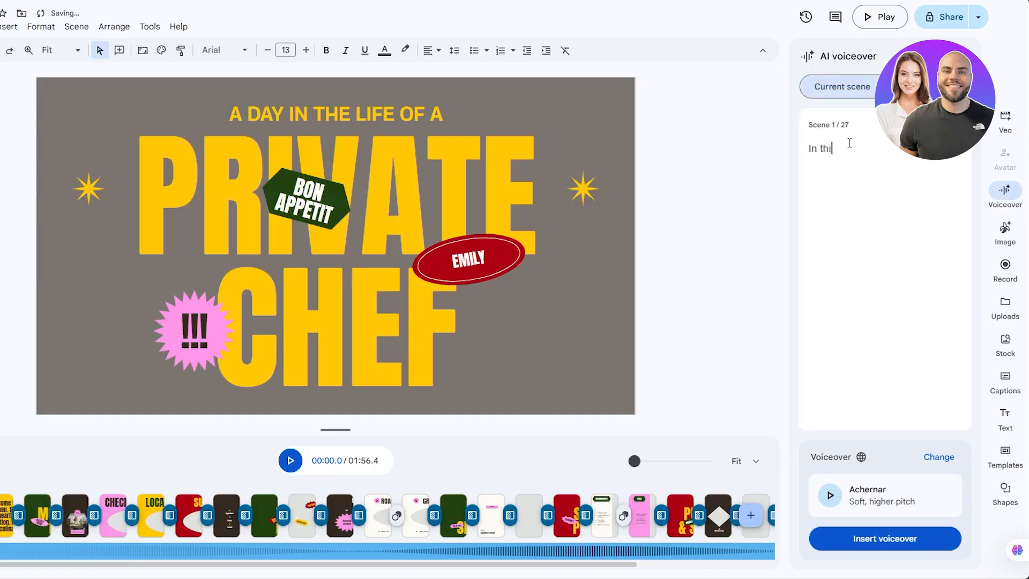
type("s video, ill be te about my life")
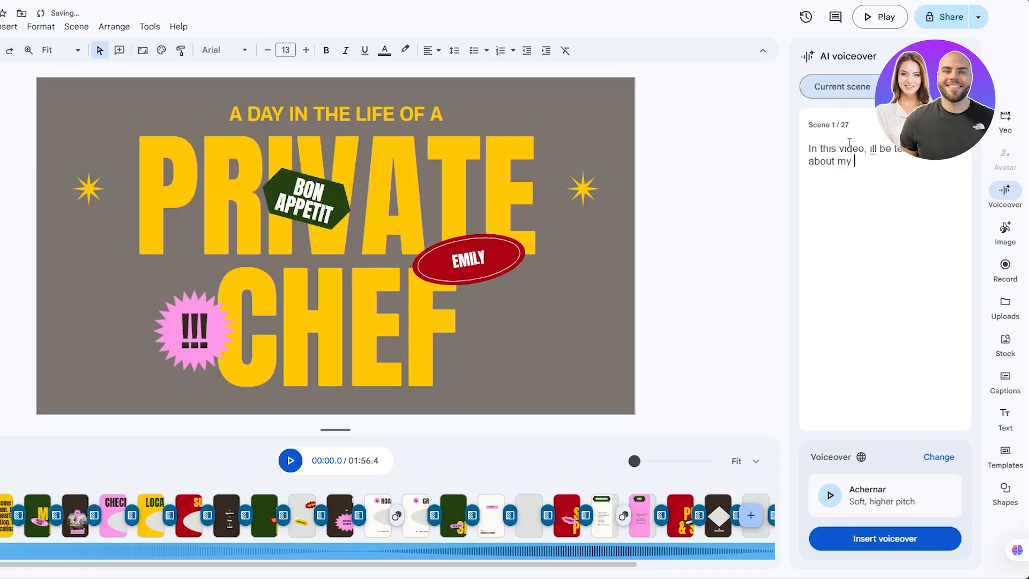
Step: Insert the scene 1 voiceover in the Achernar voice and play back the start of the video to check it
left_click(830, 495)
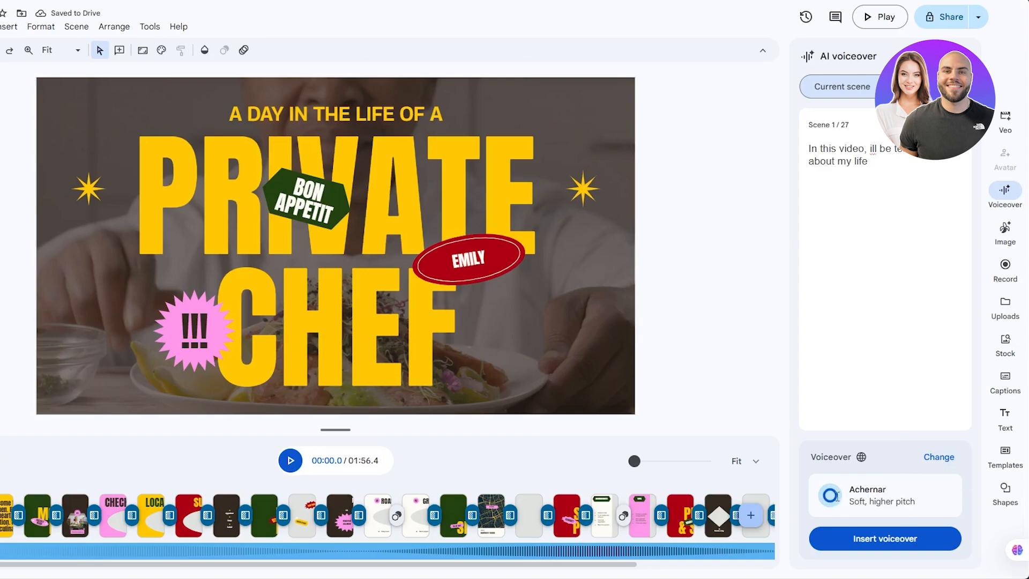
left_click(860, 546)
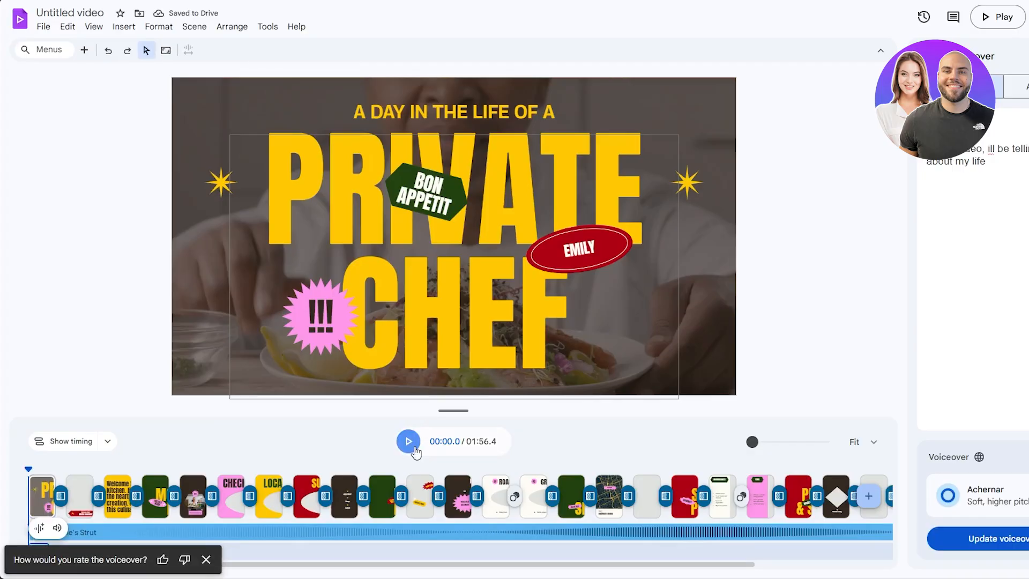
left_click(415, 451)
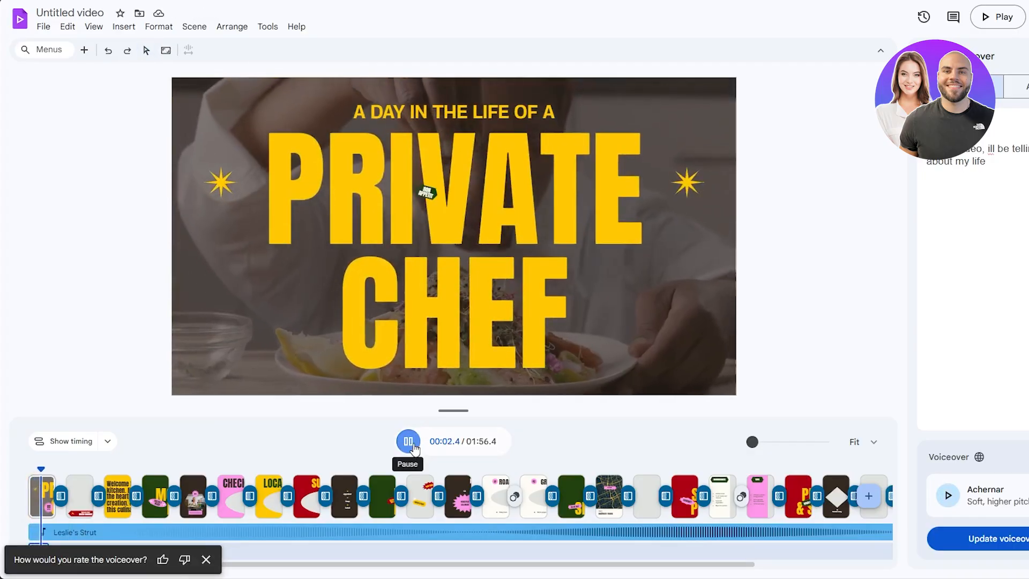
left_click(408, 441)
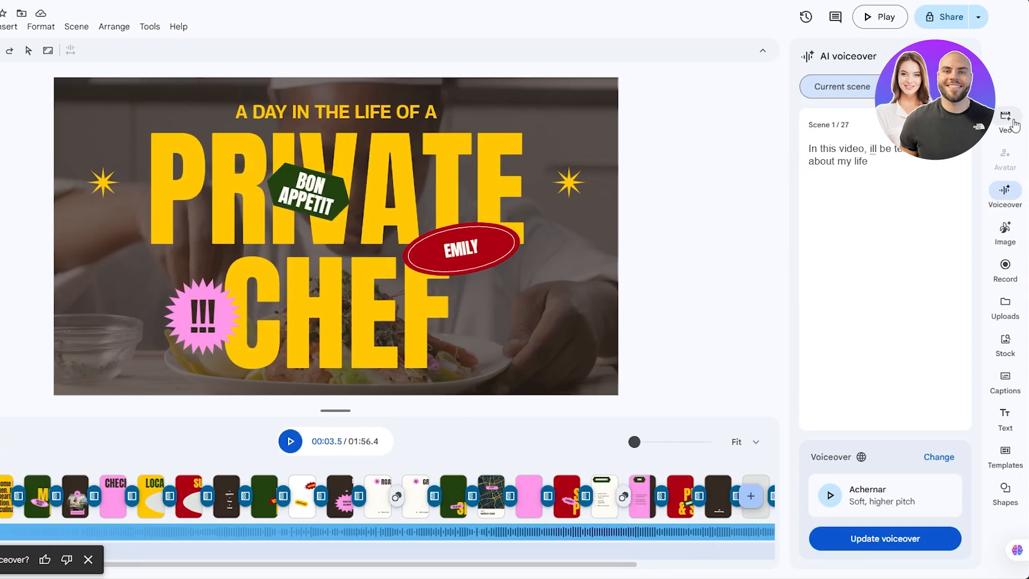
Step: Look at the Veo AI video clip generator and browse the sample images of the image generator
left_click(1011, 125)
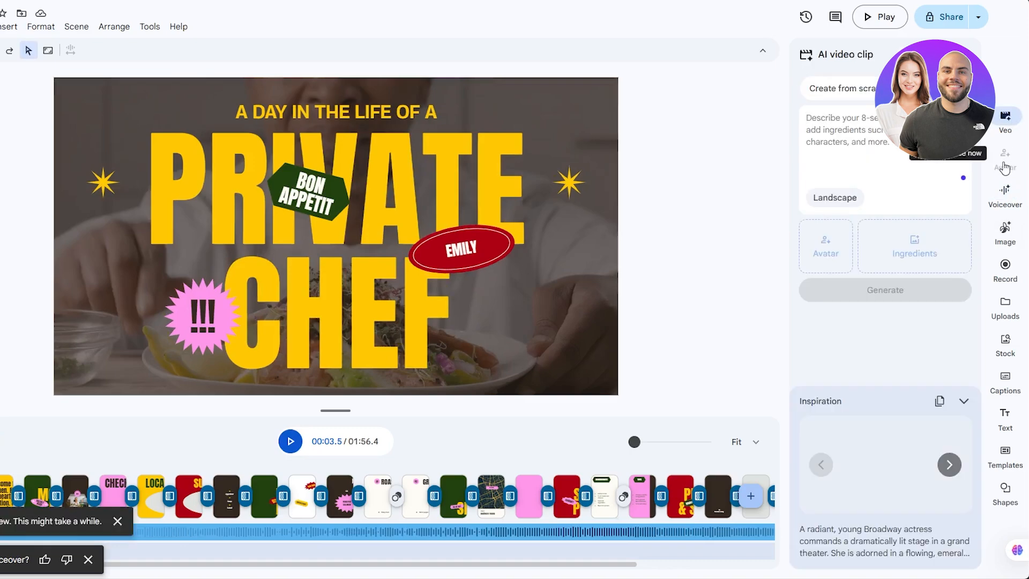
left_click(873, 139)
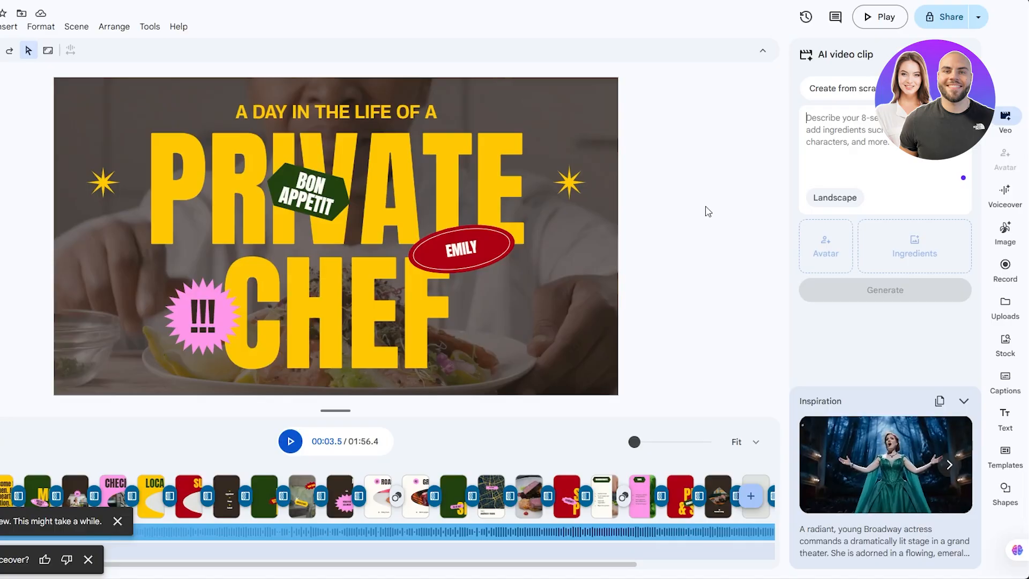
left_click(1006, 230)
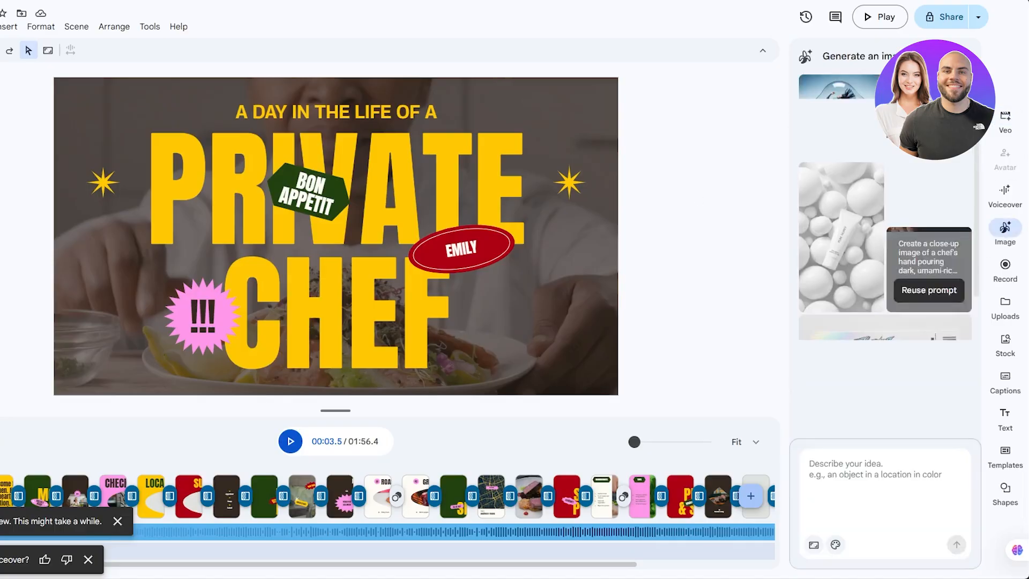
scroll(915, 335, "down", 5)
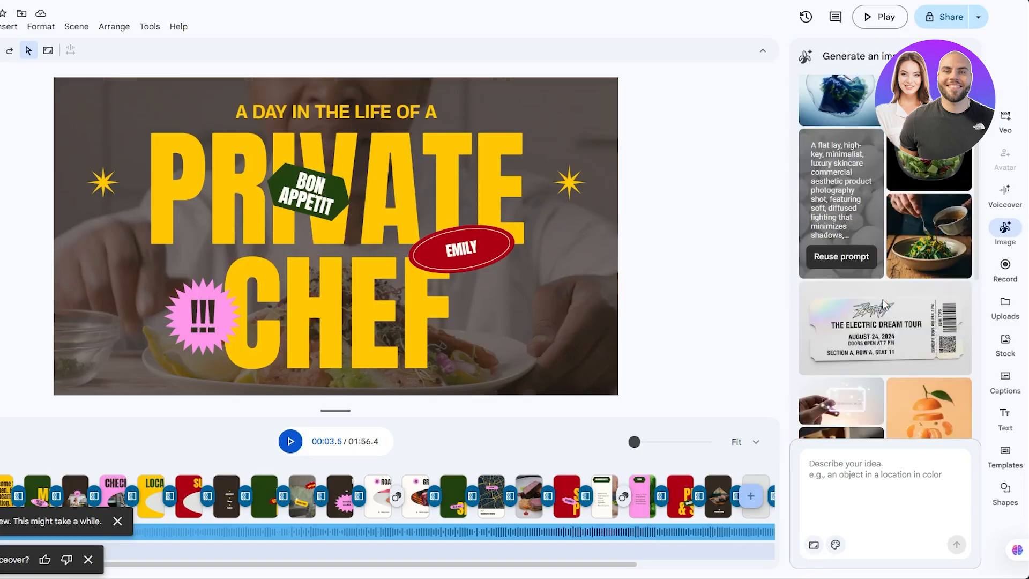
scroll(930, 182, "up", 5)
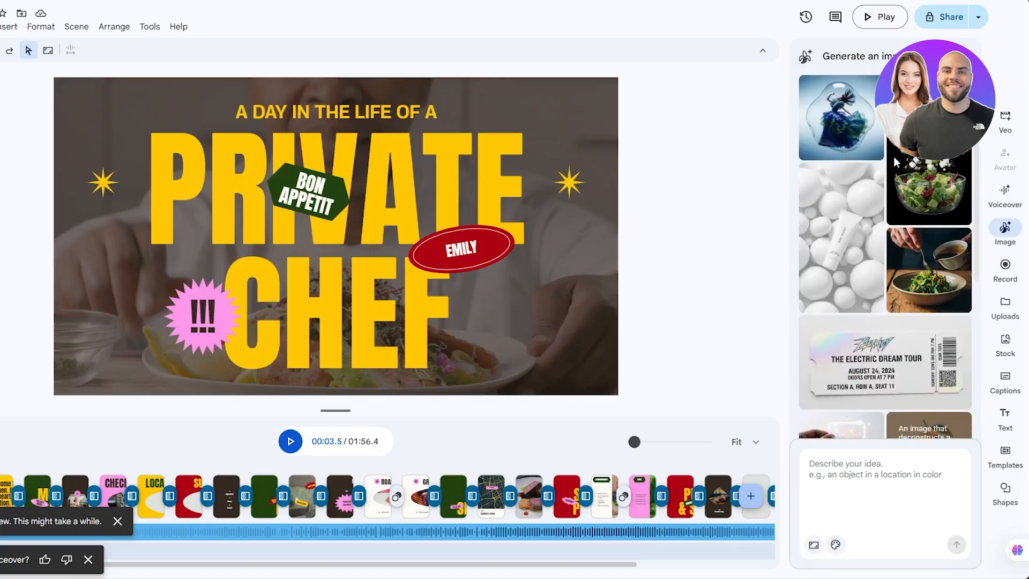
Step: Browse the caption styles available for all scenes, including the word emphasis and line by line styles
left_click(1002, 379)
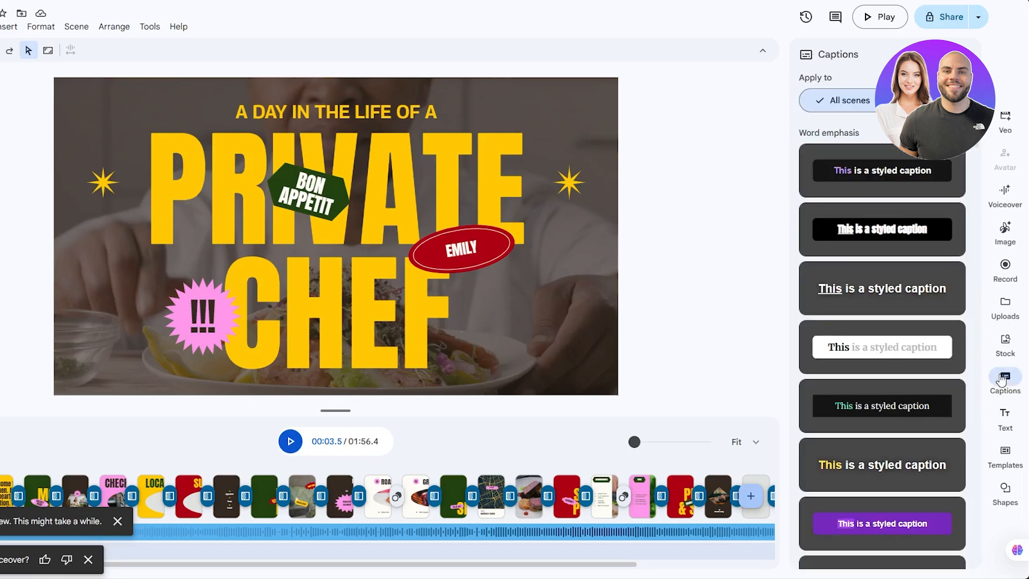
scroll(875, 303, "down", 5)
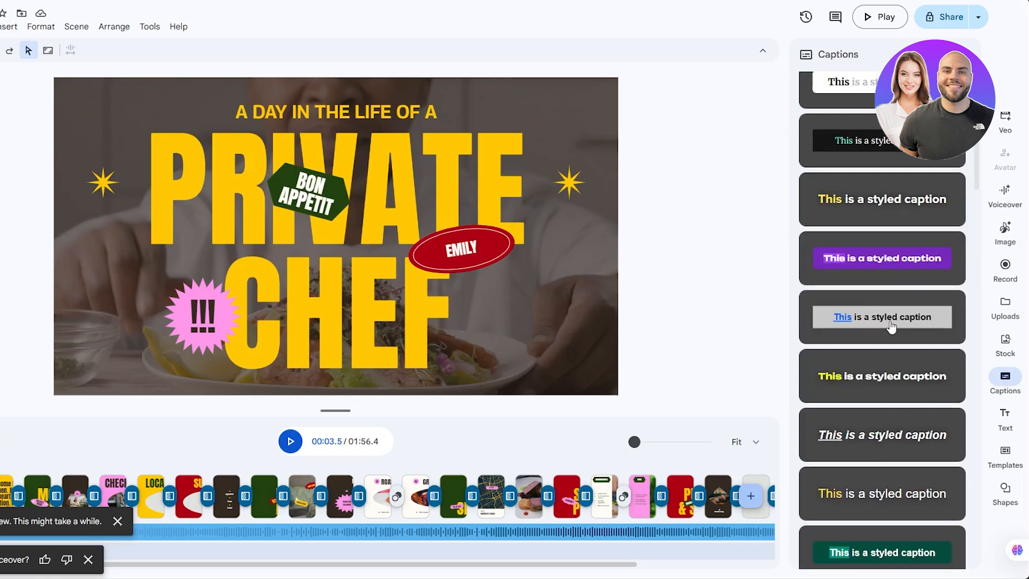
scroll(891, 328, "up", 5)
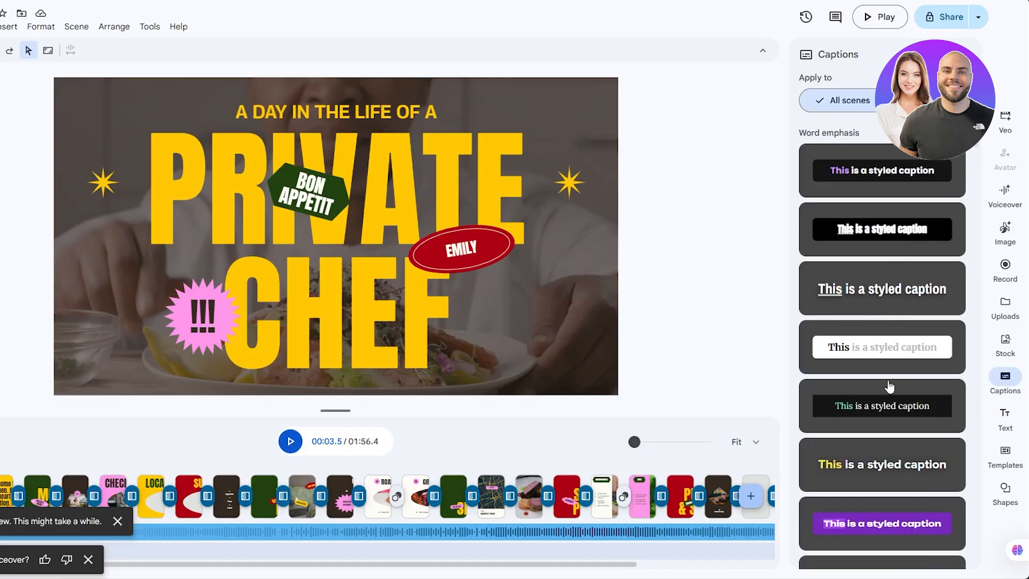
scroll(881, 422, "down", 5)
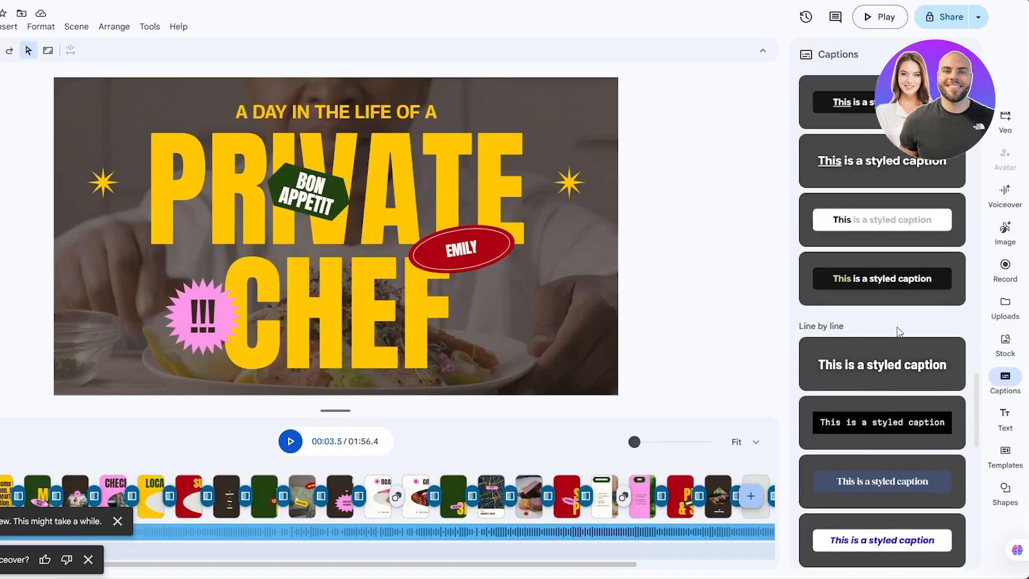
scroll(896, 328, "up", 5)
scroll(898, 333, "down", 1)
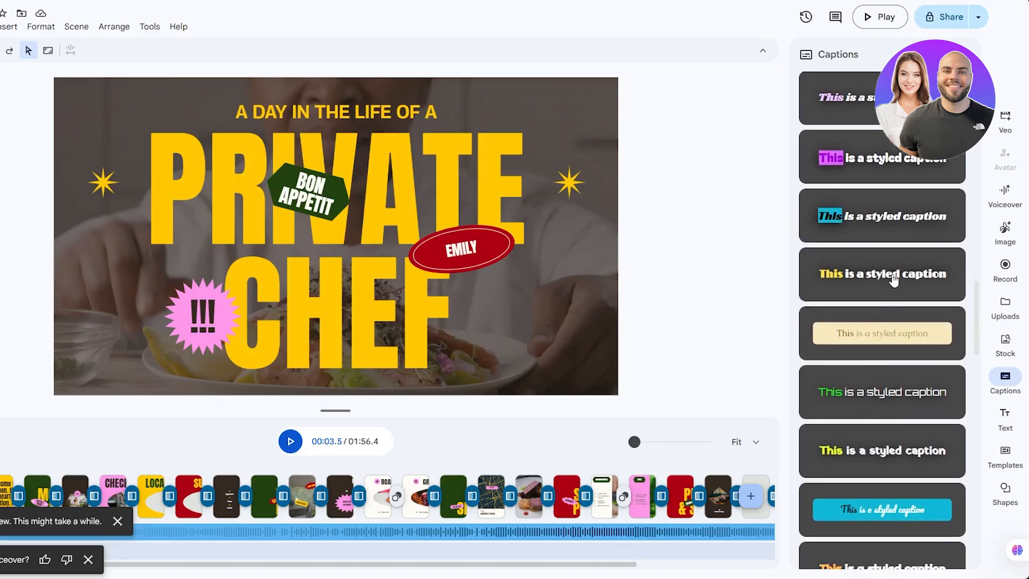
scroll(872, 290, "down", 5)
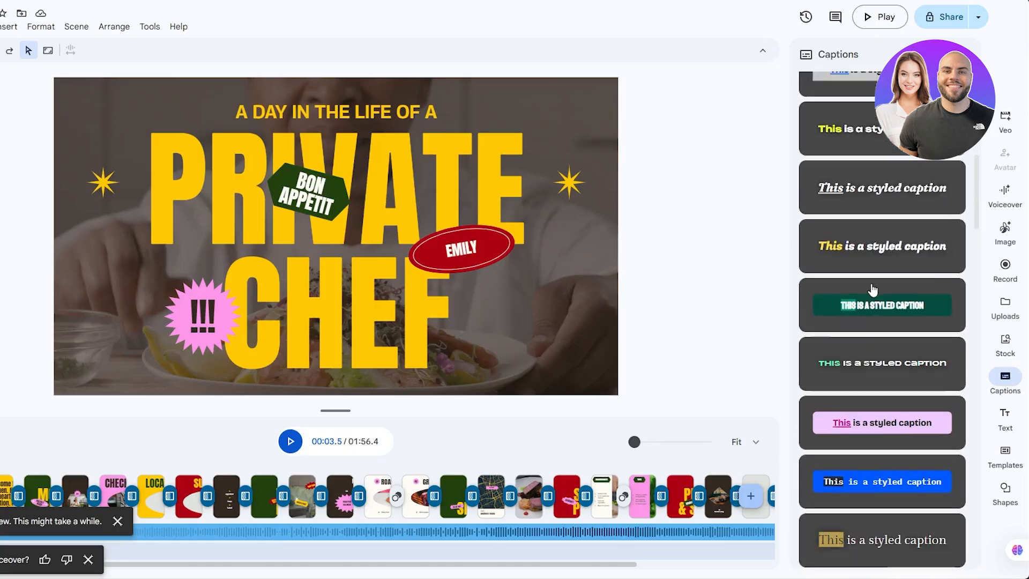
Step: Generate captions for all scenes in the bold white style with the spoken word in yellow, and dismiss the remaining notifications
left_click(875, 359)
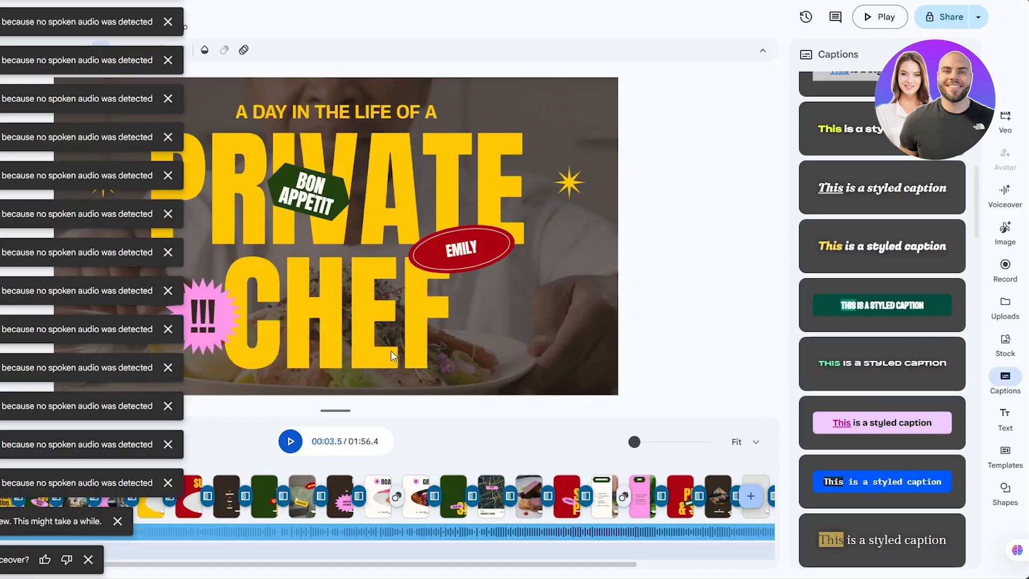
left_click(887, 146)
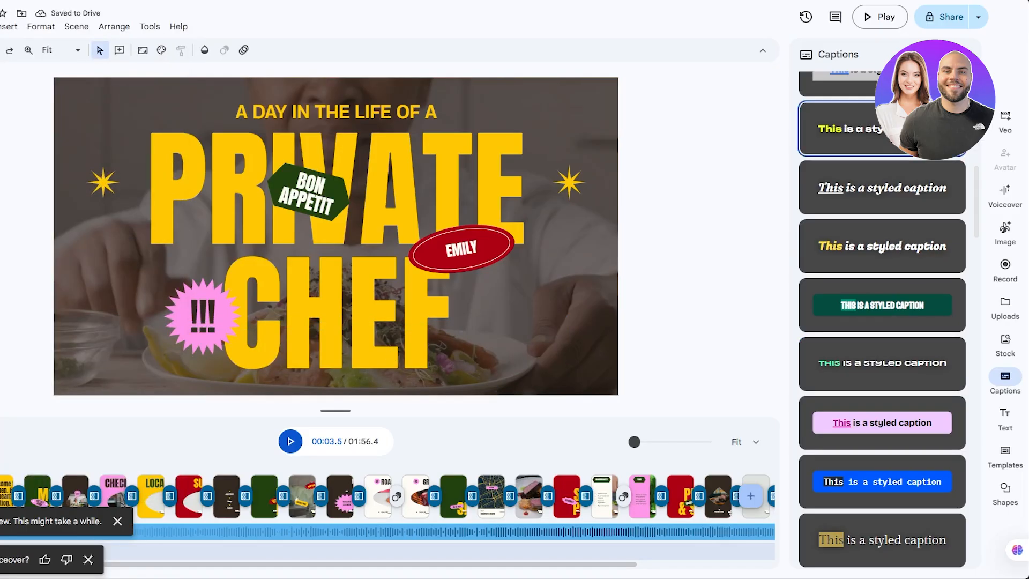
left_click(117, 521)
left_click(88, 559)
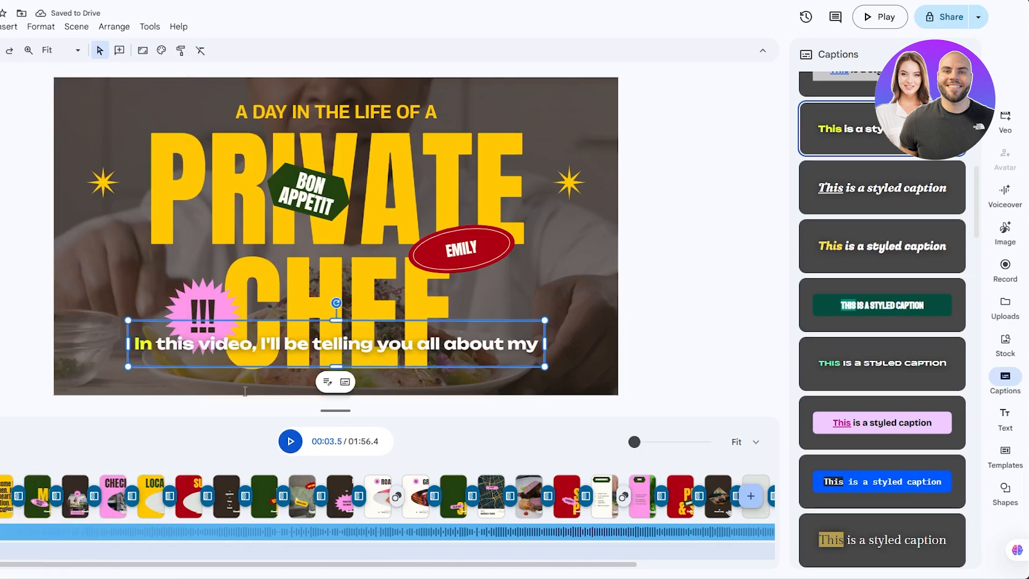
Step: Play back the opening title scene from the start of the video to check its captions against the voiceover
left_click(290, 441)
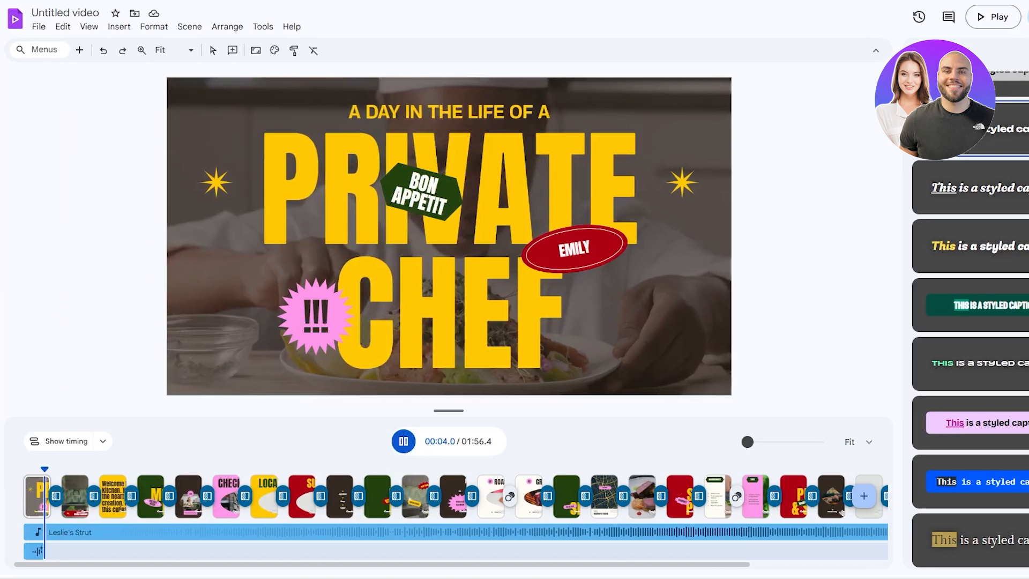
left_click(410, 445)
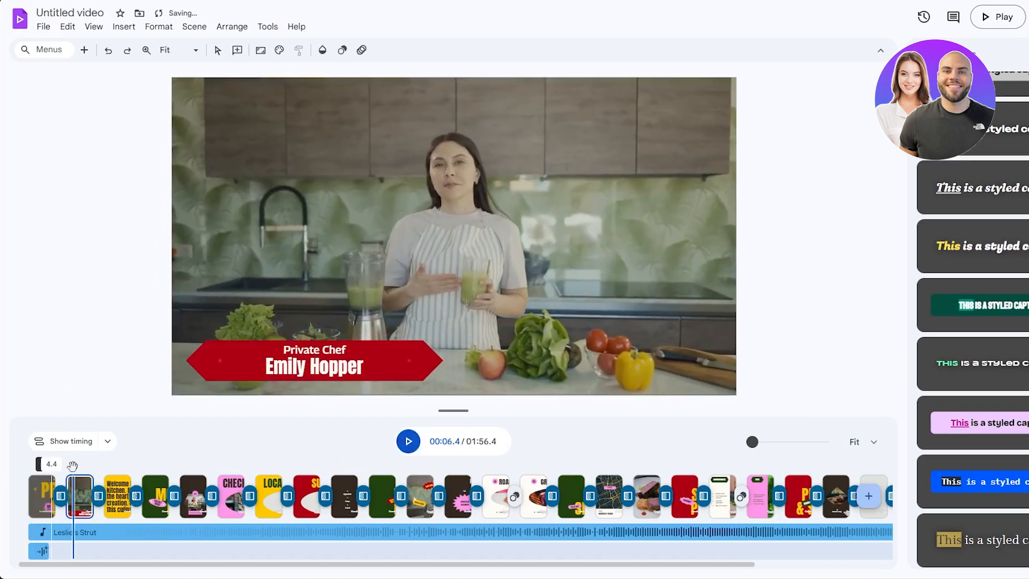
left_click(30, 490)
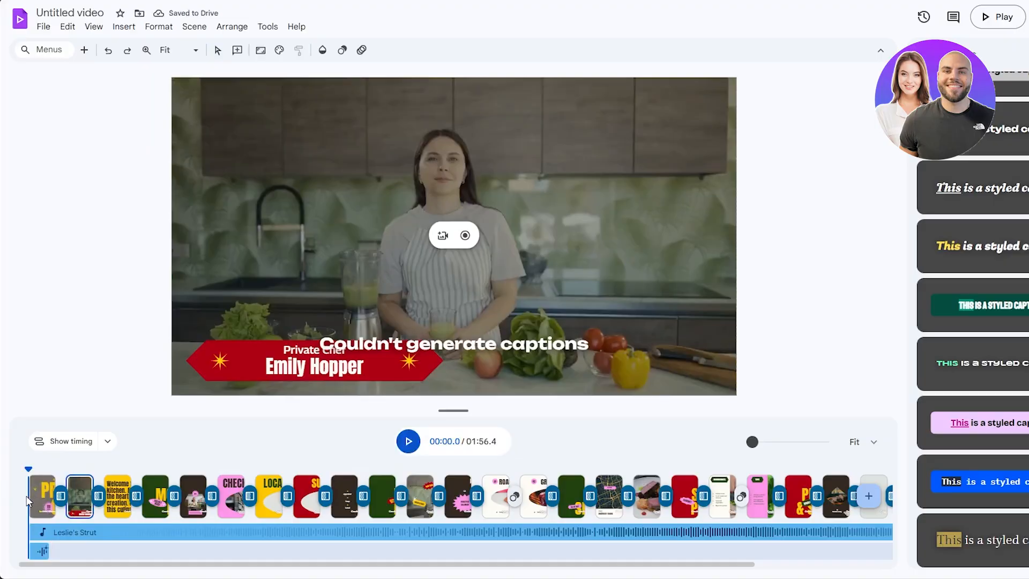
left_click(408, 441)
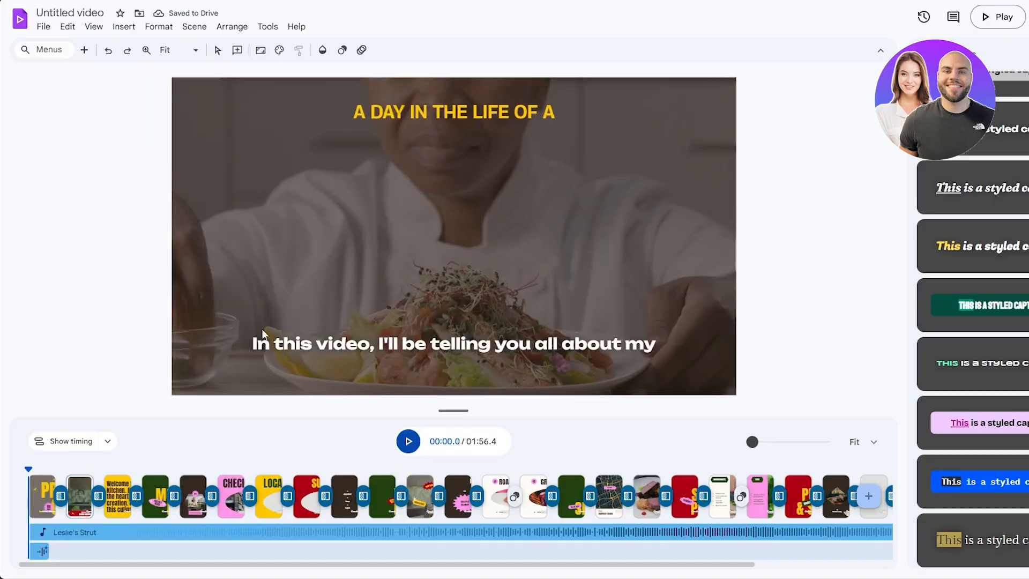
left_click(410, 441)
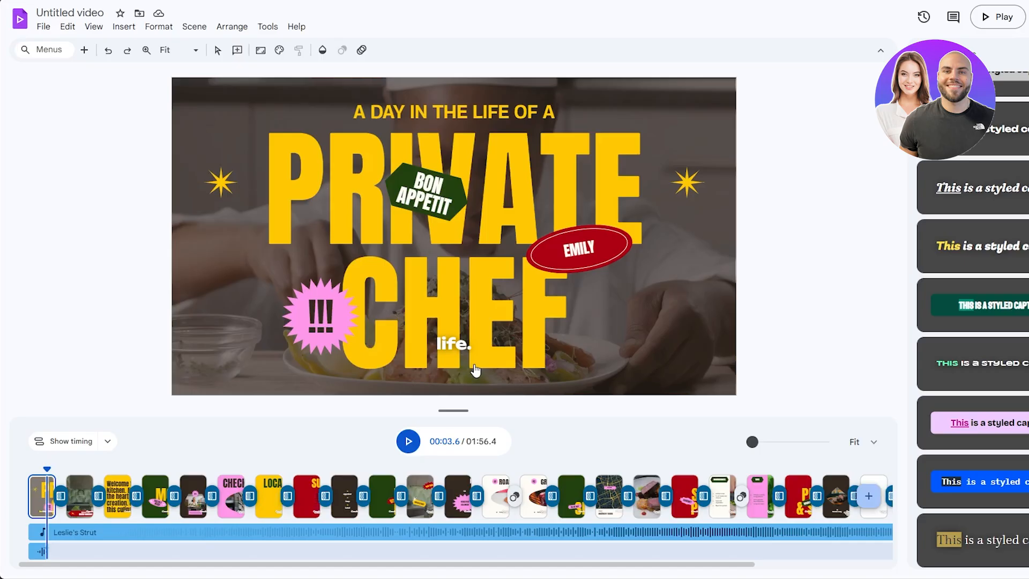
Step: Delete the opening "Private Chef" title scene and the kitchen introduction scene that follows it
key("Delete")
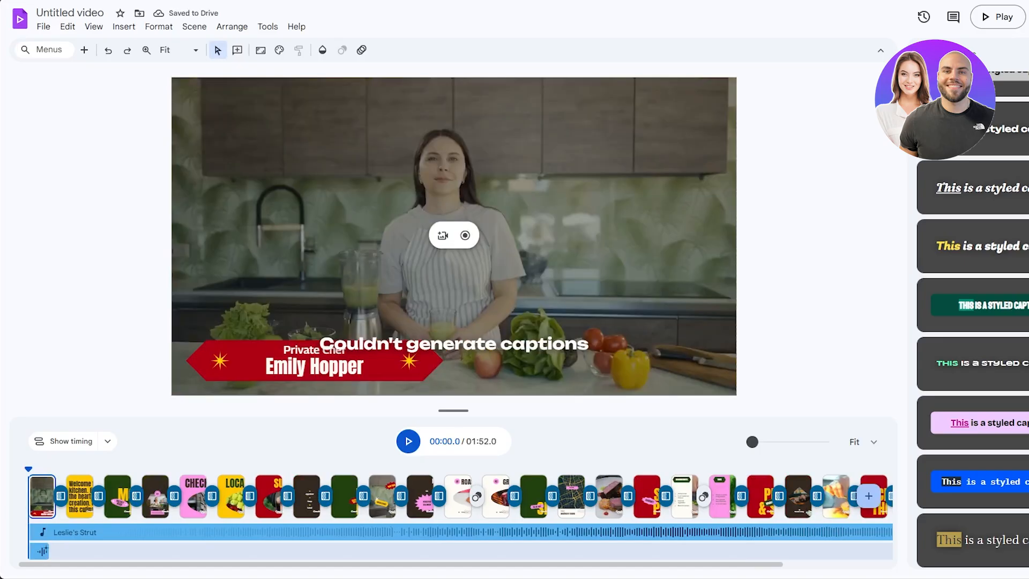
key("Delete")
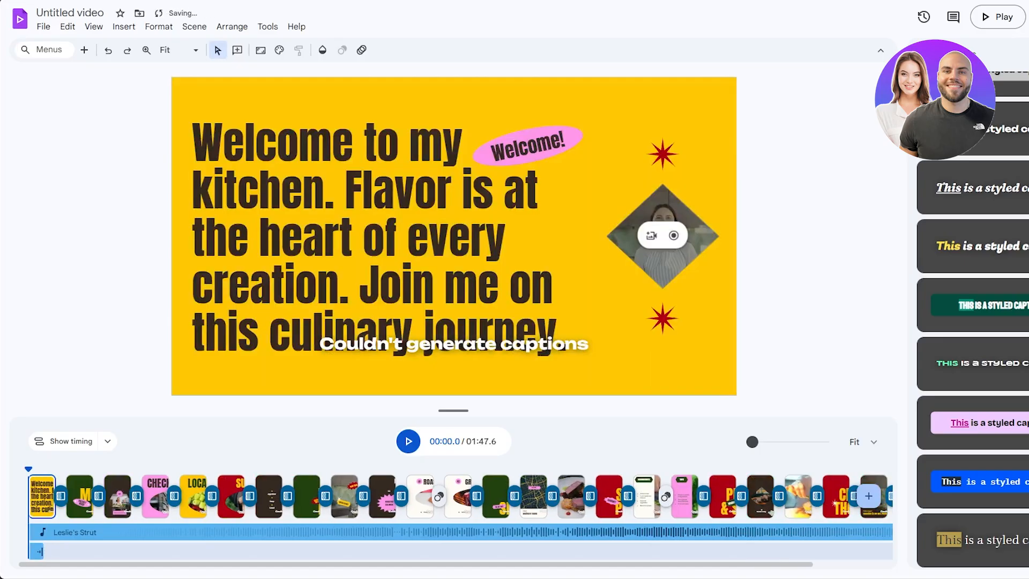